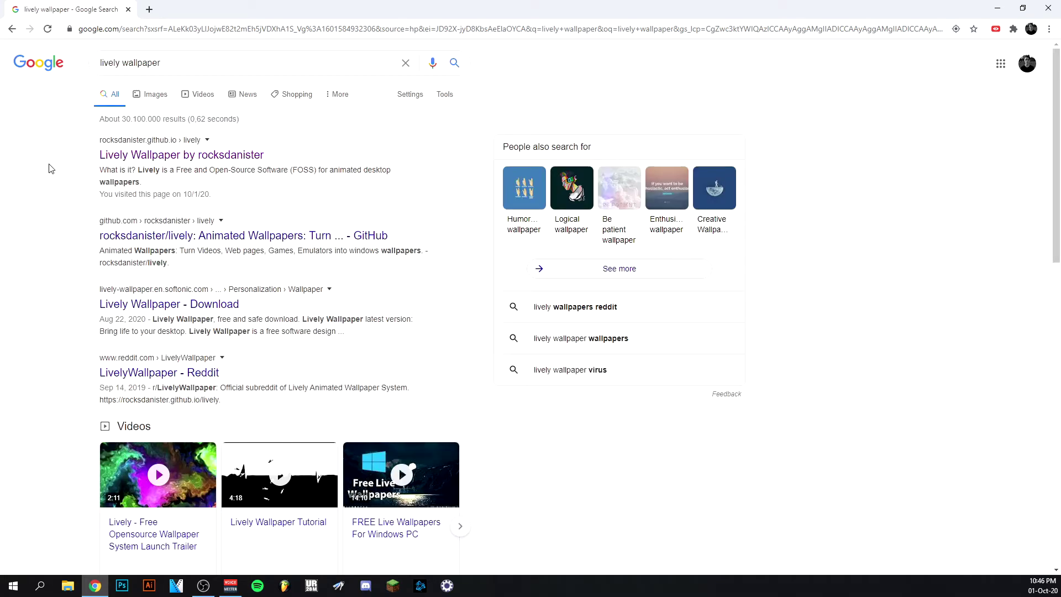
Open the 'Lively Wallpaper by rocksdanister' project site from the Google results.
{"action": "left_click", "coordinate": [151, 155]}
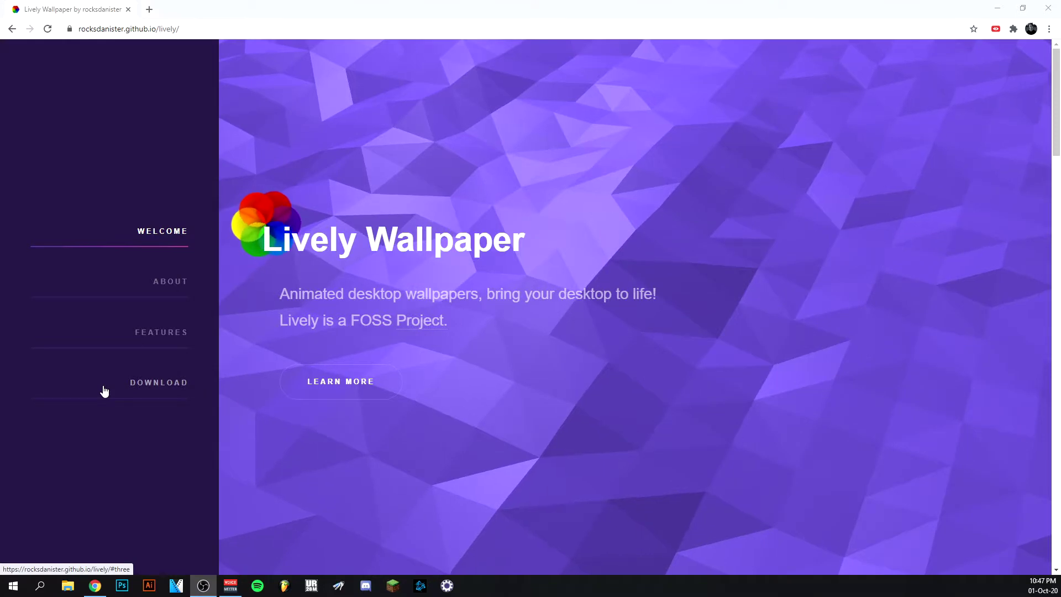
Download the Lively Wallpaper v1.1.2.0 installer setup from the site and launch it.
{"action": "left_click", "coordinate": [105, 390]}
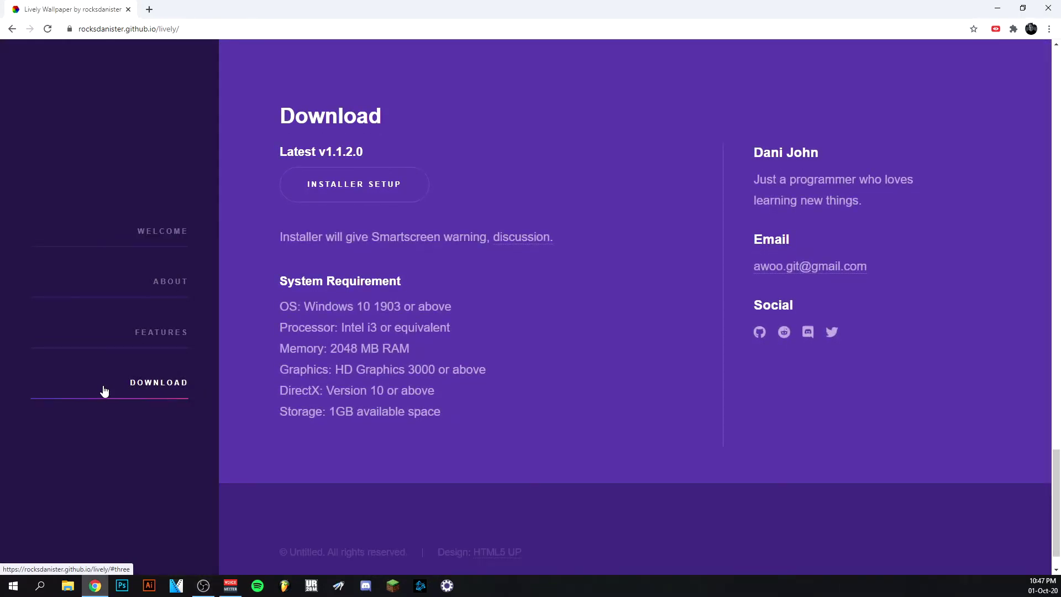
{"action": "left_click", "coordinate": [391, 192]}
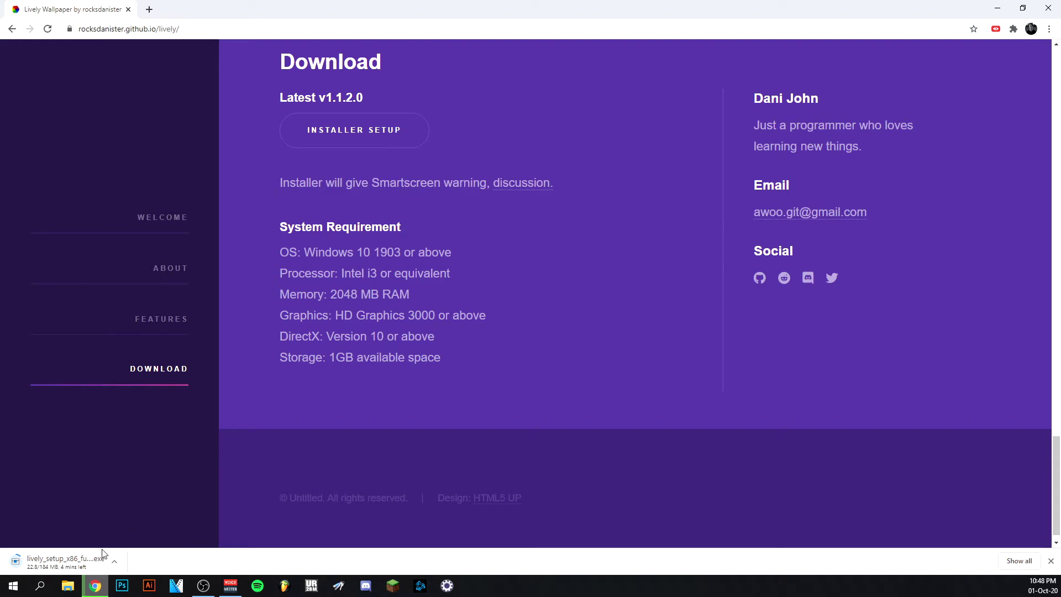
{"action": "left_click", "coordinate": [115, 560]}
{"action": "left_click", "coordinate": [131, 491]}
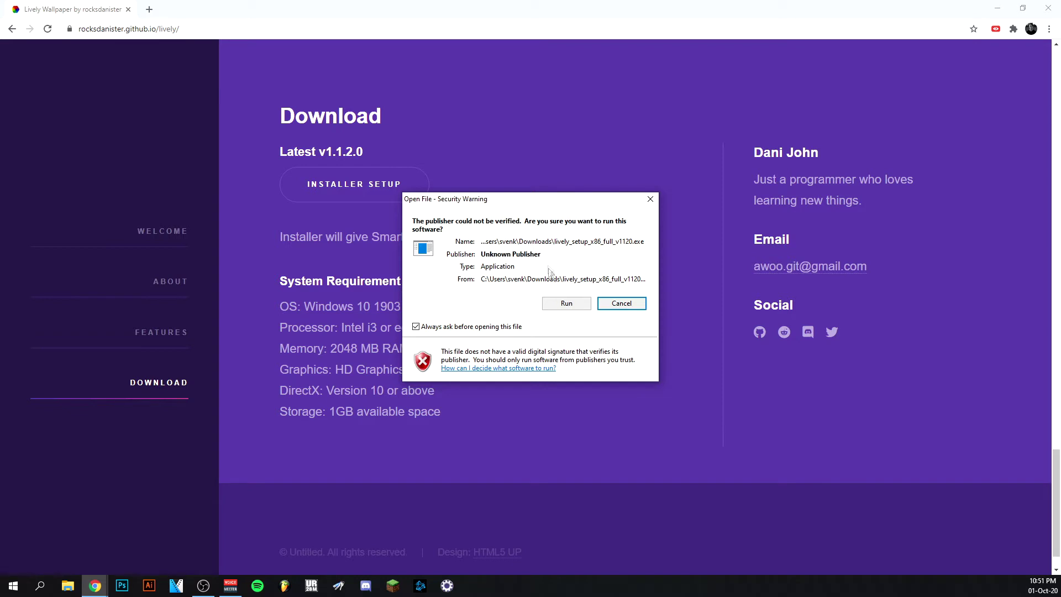
Run the unverified installer for the current user: English, default folder, no desktop shortcut.
{"action": "left_click", "coordinate": [565, 302]}
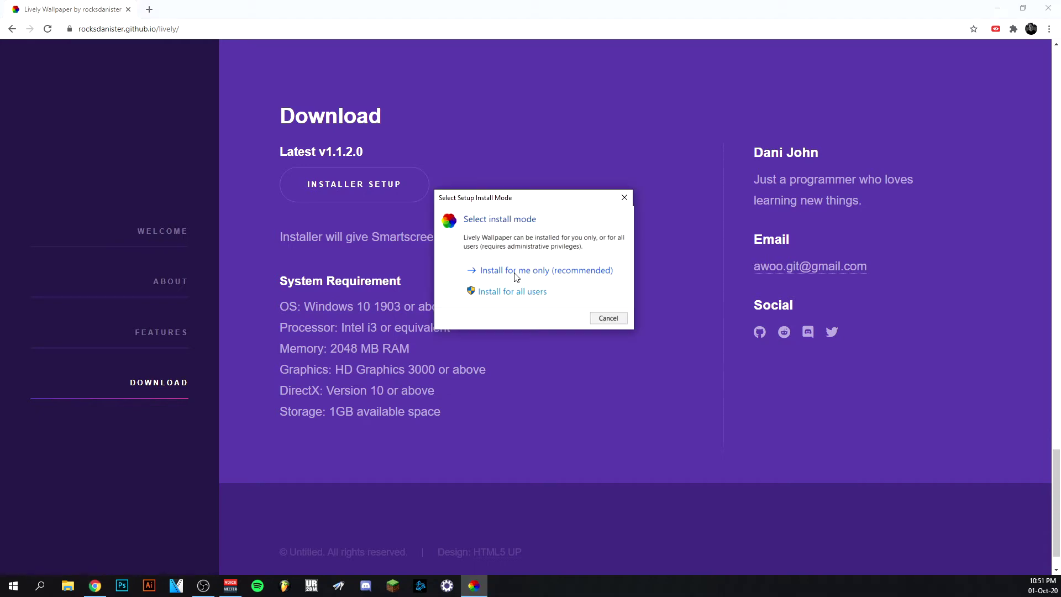
{"action": "left_click", "coordinate": [514, 272]}
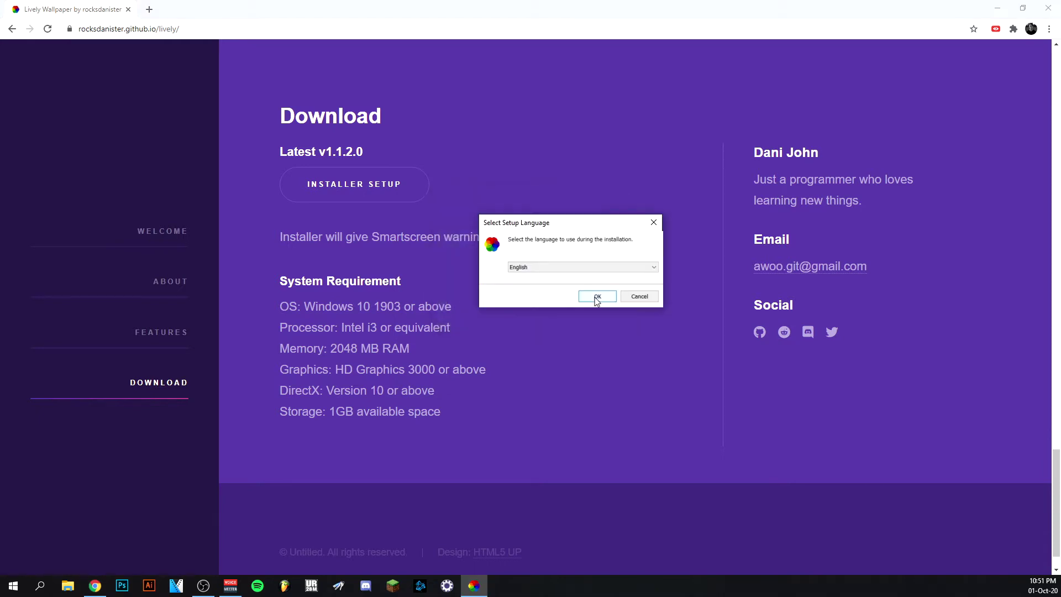
{"action": "left_click", "coordinate": [596, 297]}
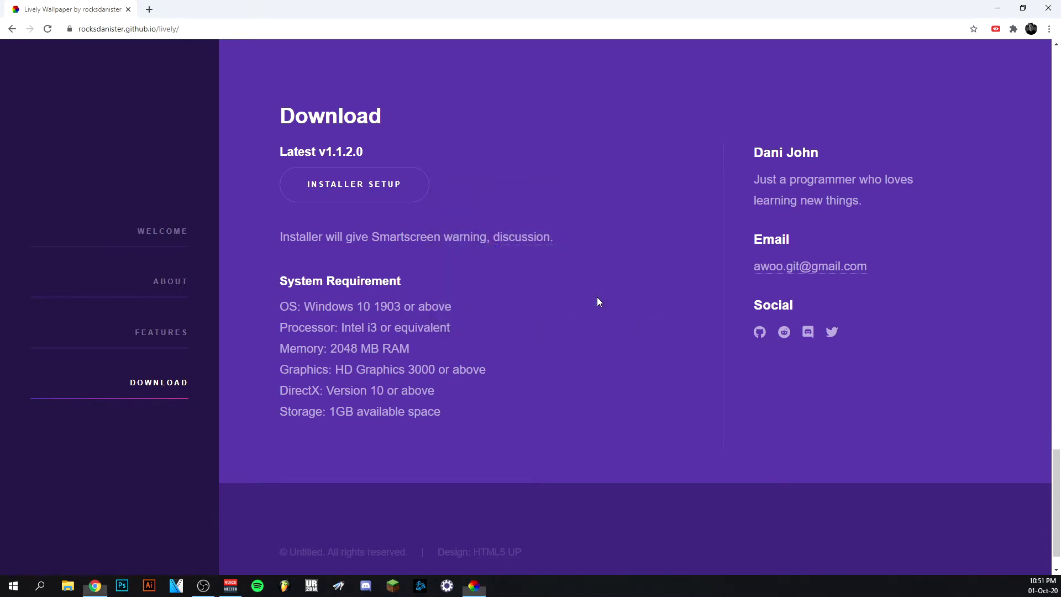
{"action": "left_click", "coordinate": [638, 404]}
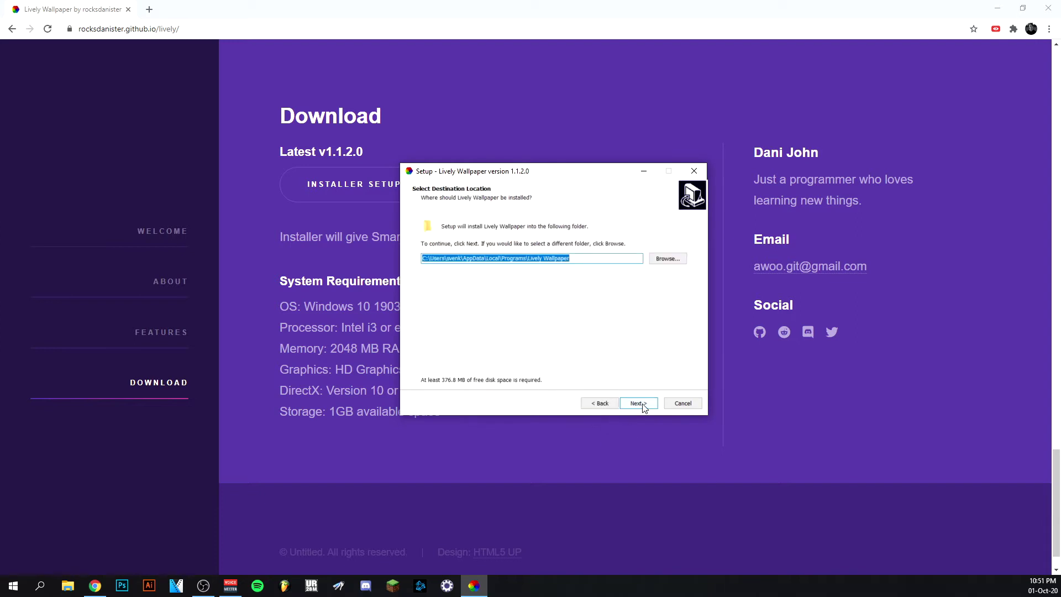
{"action": "left_click", "coordinate": [639, 403]}
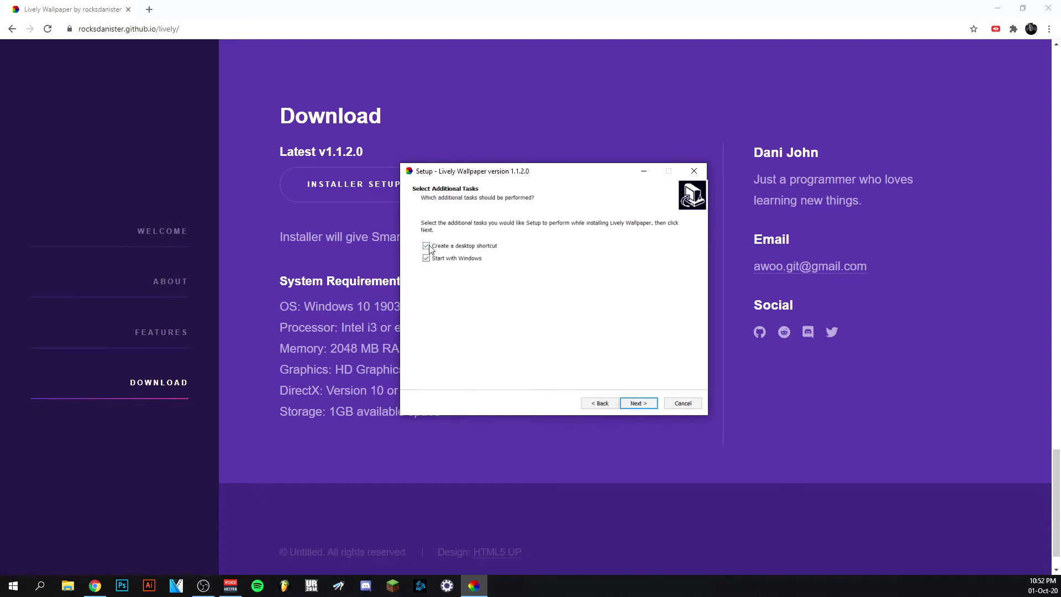
{"action": "left_click", "coordinate": [426, 246]}
{"action": "left_click", "coordinate": [639, 403]}
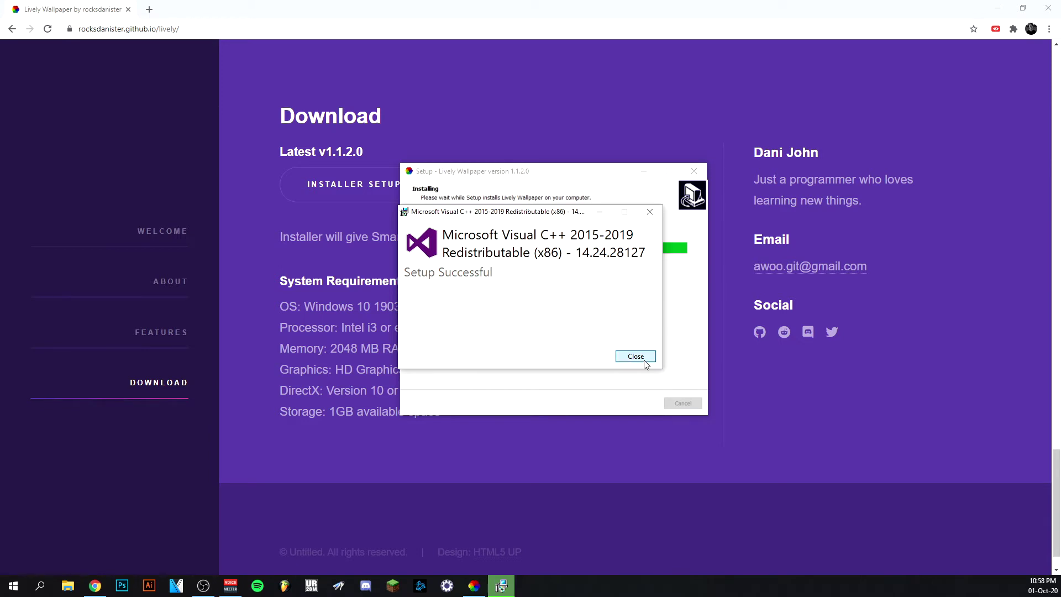
Close the finished Visual C++ setup, then install the .NET Desktop Runtime 3.1.7.
{"action": "left_click", "coordinate": [635, 357]}
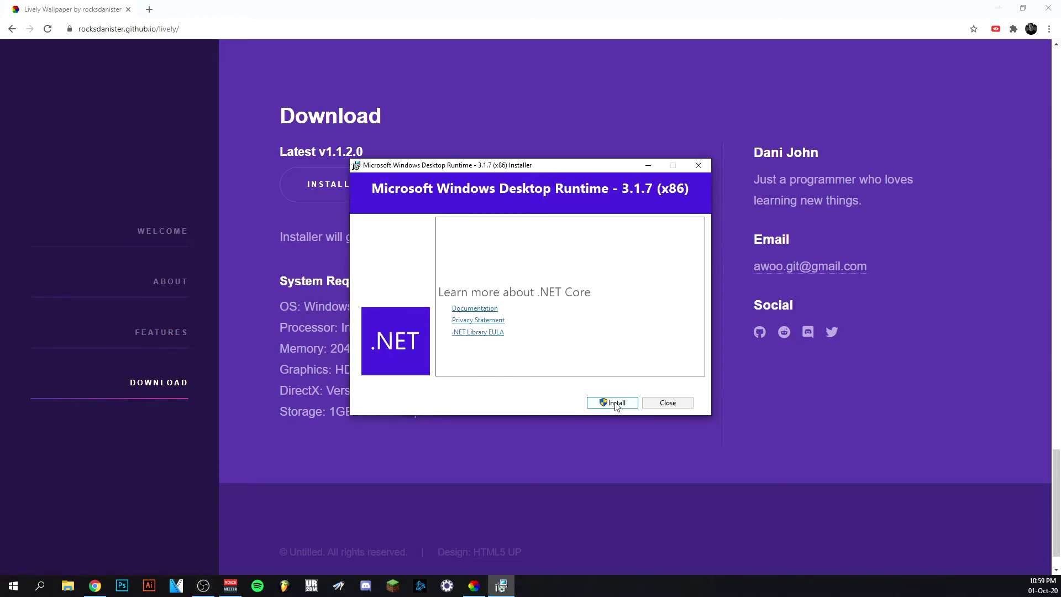
{"action": "left_click", "coordinate": [615, 404]}
{"action": "left_click", "coordinate": [667, 402]}
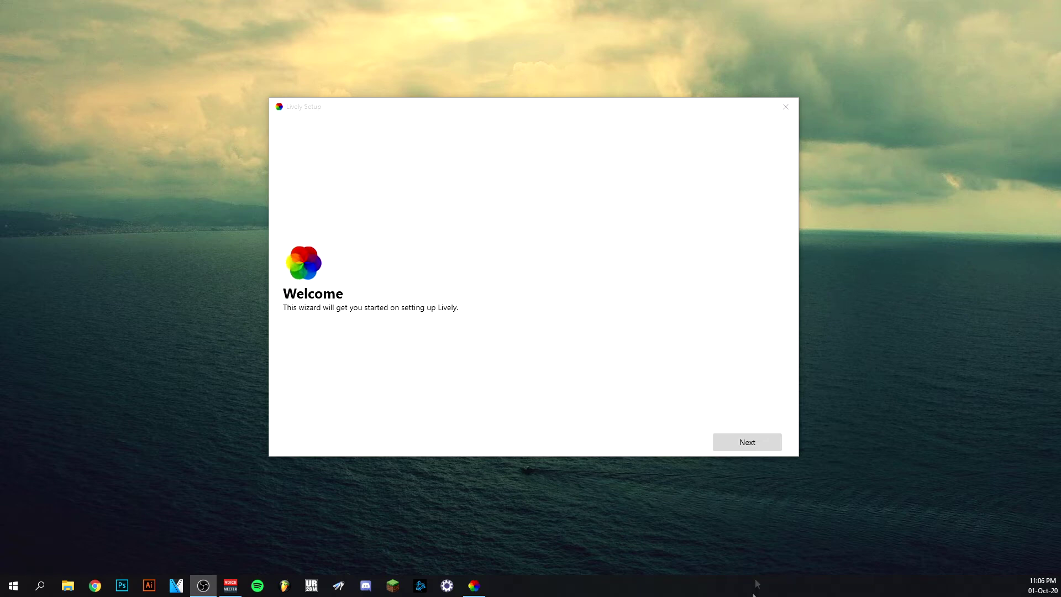
Go through the Lively wizard past startup and choose the Normal user interface.
{"action": "left_click", "coordinate": [747, 441]}
{"action": "left_click", "coordinate": [743, 444]}
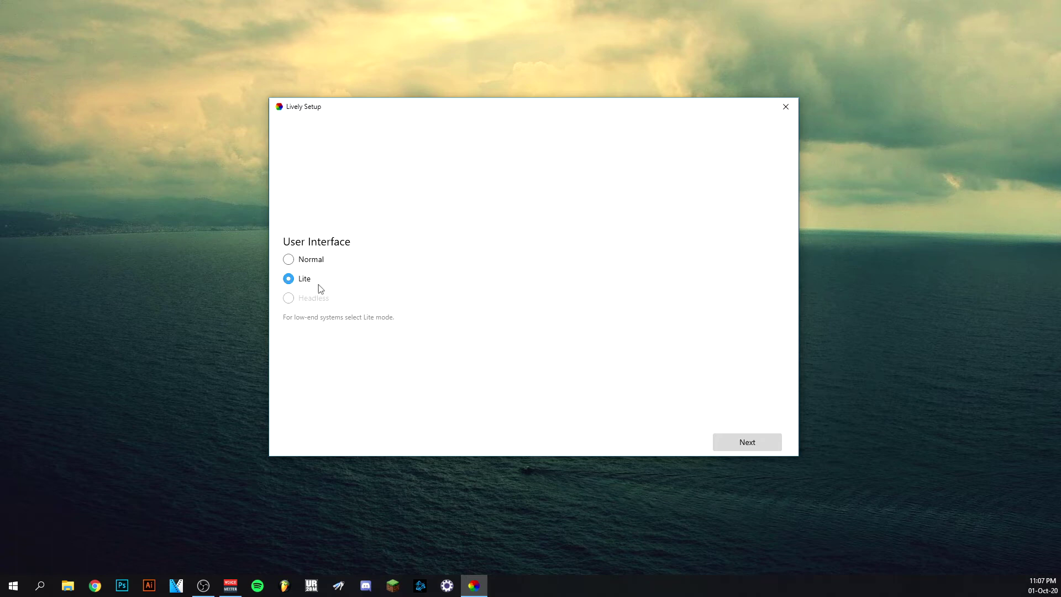
{"action": "left_click", "coordinate": [288, 259]}
{"action": "left_click", "coordinate": [747, 442]}
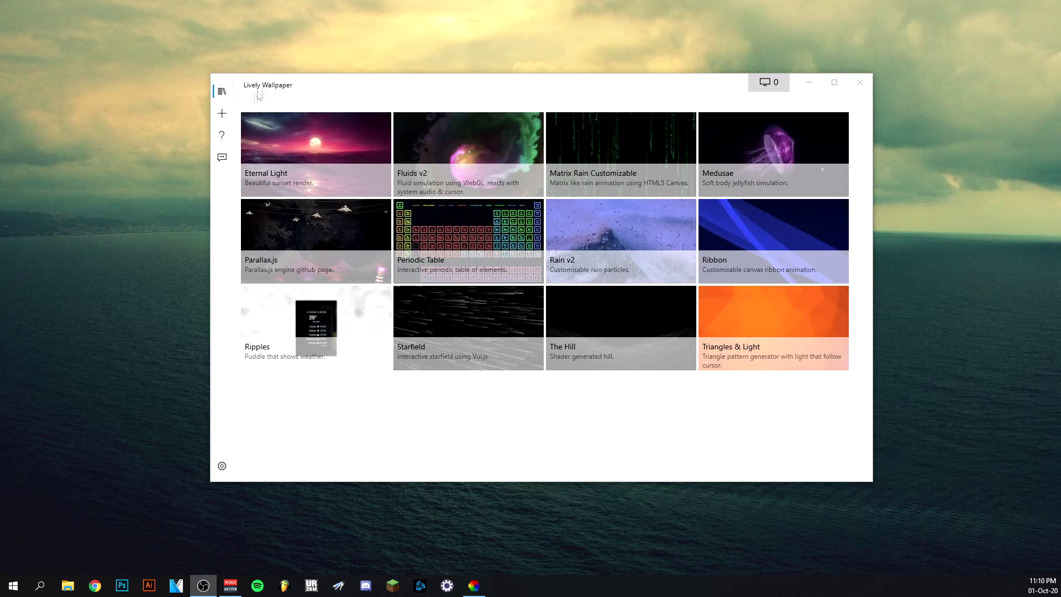
Add the local Black-Mage-Maplestory-Live-Wallpaper video file to the Lively library.
{"action": "left_click", "coordinate": [221, 114]}
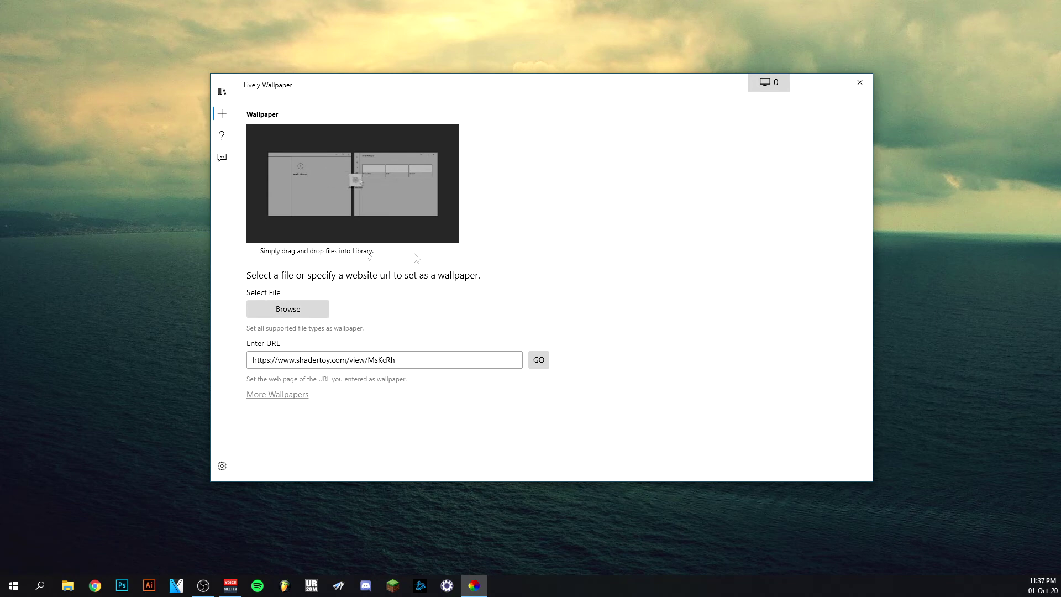
{"action": "left_click", "coordinate": [288, 310]}
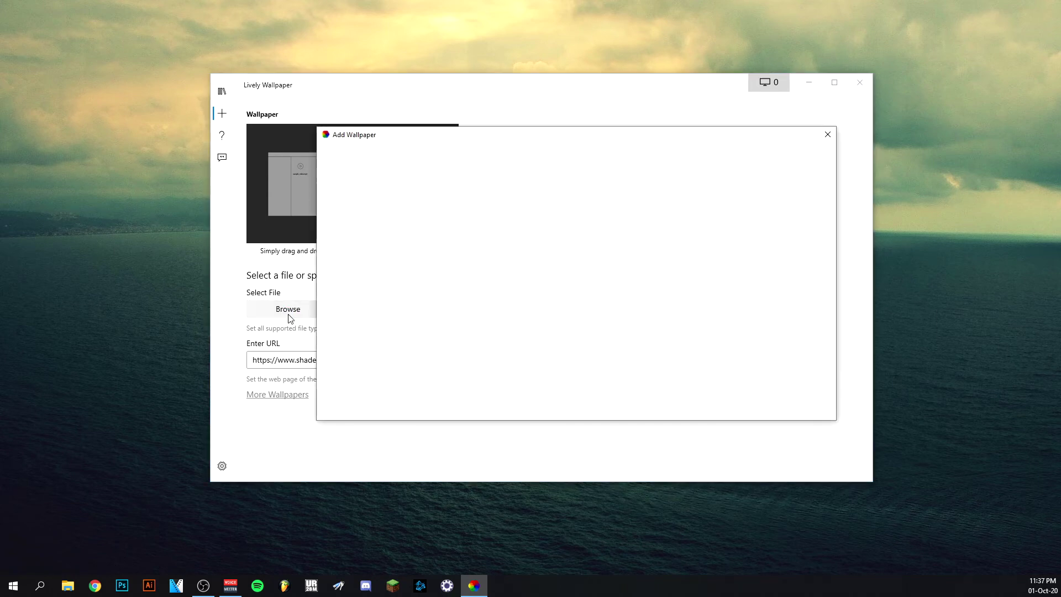
{"action": "double_click", "coordinate": [454, 236]}
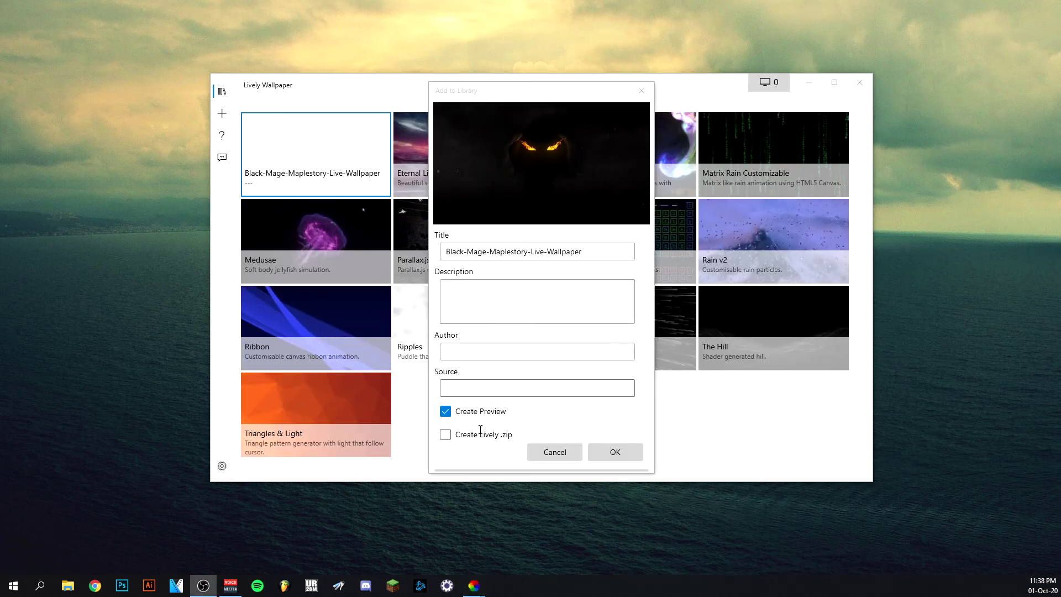
{"action": "left_click", "coordinate": [617, 452]}
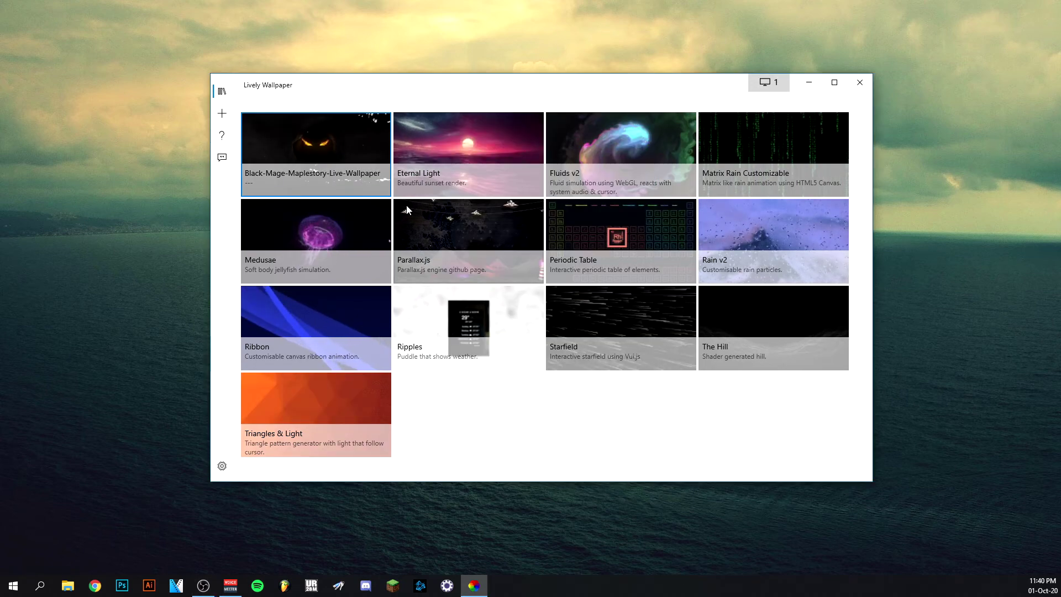
Select display 2 in the display settings for the Black Mage wallpaper.
{"action": "left_click", "coordinate": [761, 84]}
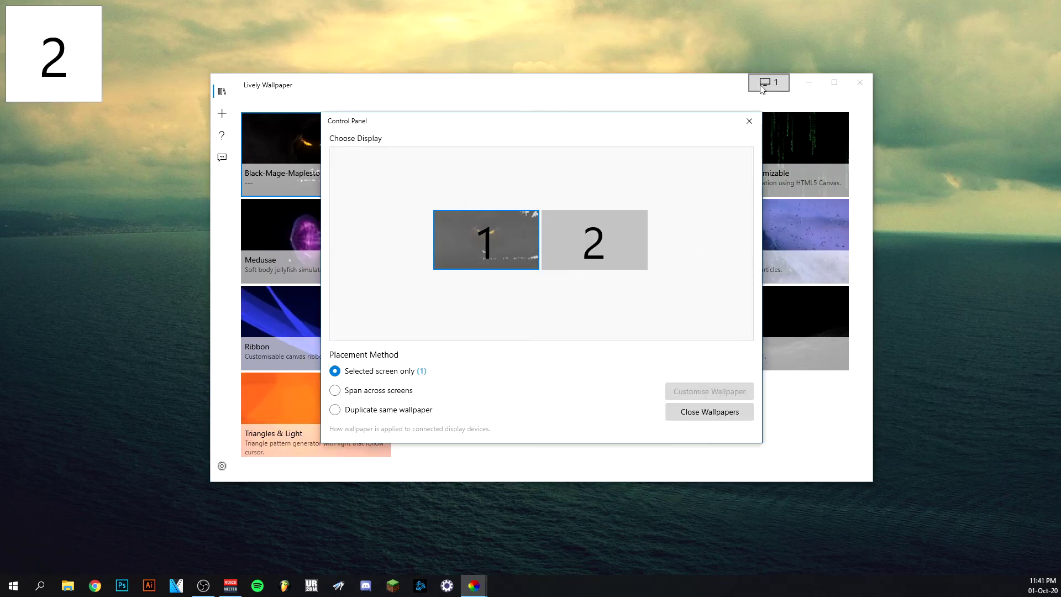
{"action": "left_click", "coordinate": [587, 243]}
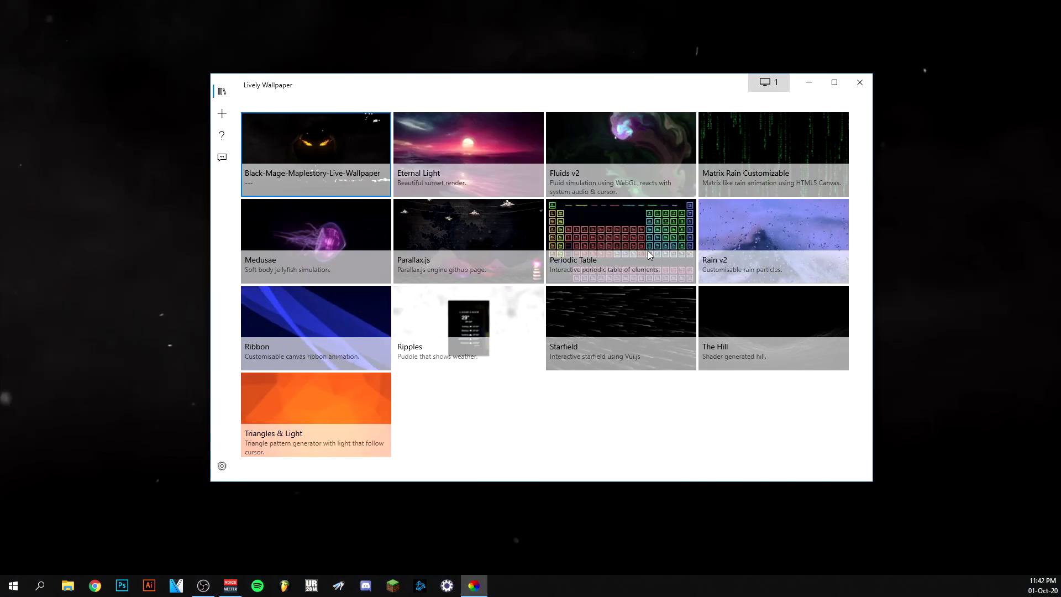